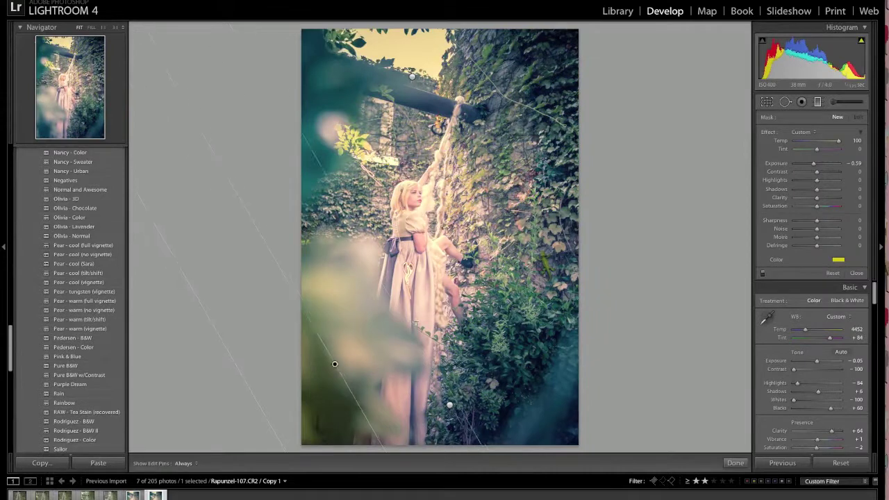
- Watch the girl cut her blonde hair until the braid-on-ivy-wall image appears in Photoshop
{"action": "left_click_drag", "start_coordinate": [341, 350], "coordinate": [333, 364]}
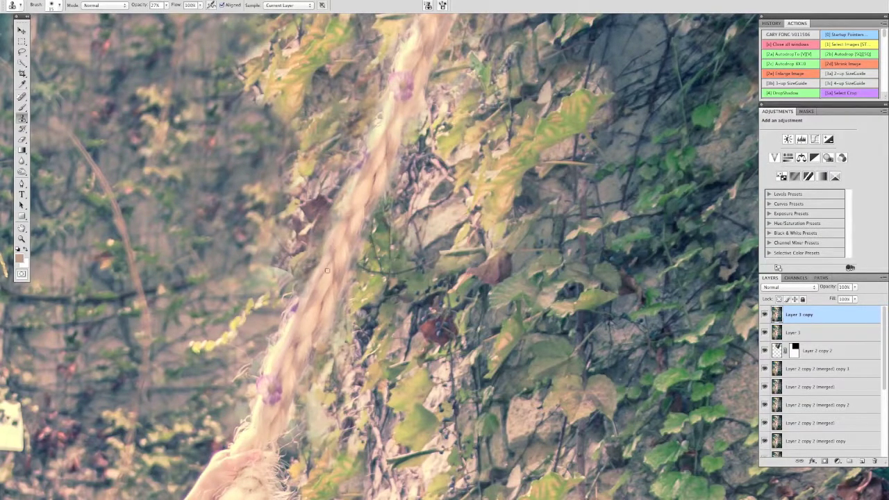
- Sample the braid's blonde hair colour as the Brush paint colour
{"action": "key", "text": "b"}
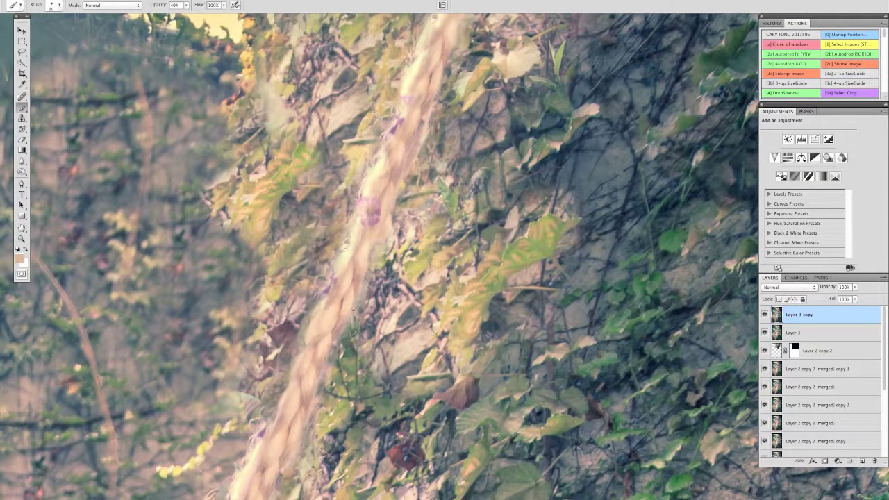
{"action": "left_click", "coordinate": [278, 438], "text": "alt"}
{"action": "left_click_drag", "start_coordinate": [278, 438], "coordinate": [294, 375]}
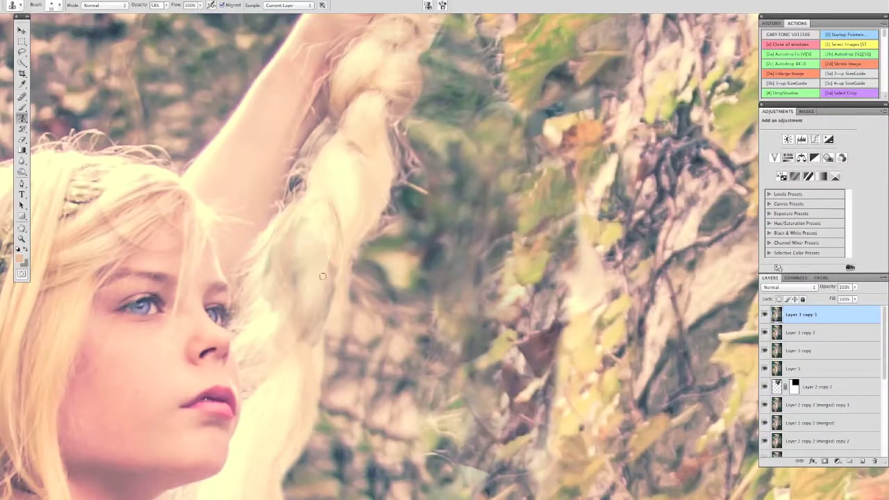
- Clone braid texture over the smudge and stray strand, then retouch the braid beside her leg
{"action": "left_click_drag", "start_coordinate": [293, 304], "coordinate": [313, 192]}
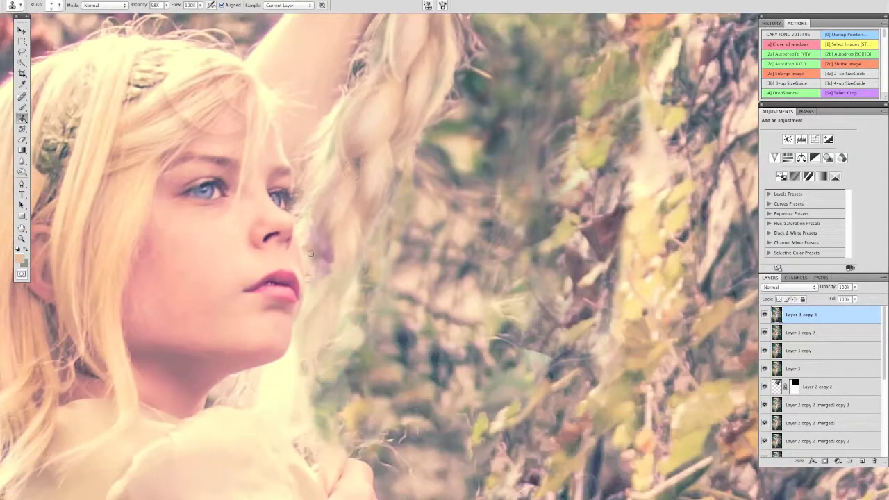
{"action": "left_click_drag", "start_coordinate": [310, 239], "coordinate": [328, 153]}
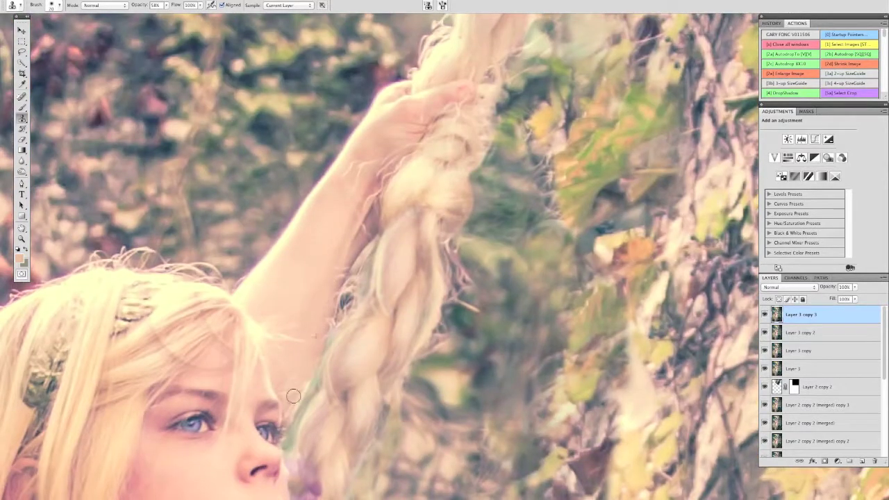
{"action": "key", "text": "b"}
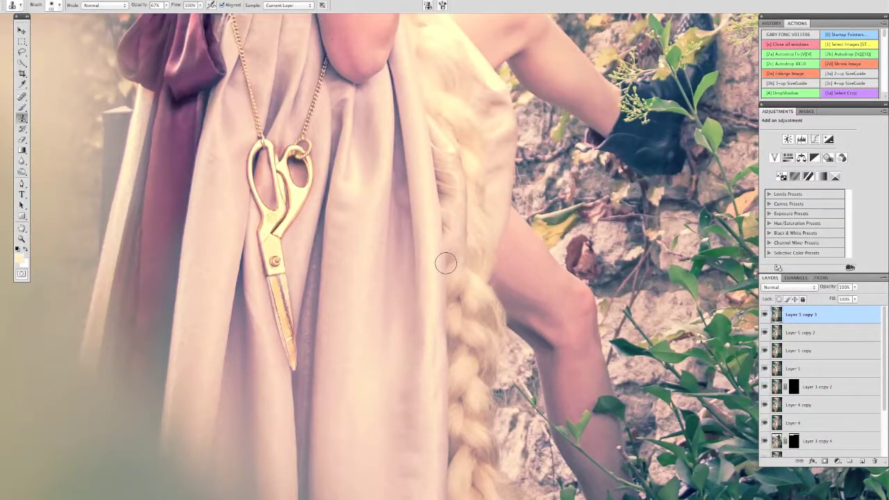
{"action": "left_click_drag", "start_coordinate": [445, 264], "coordinate": [451, 217]}
{"action": "left_click_drag", "start_coordinate": [483, 258], "coordinate": [445, 152]}
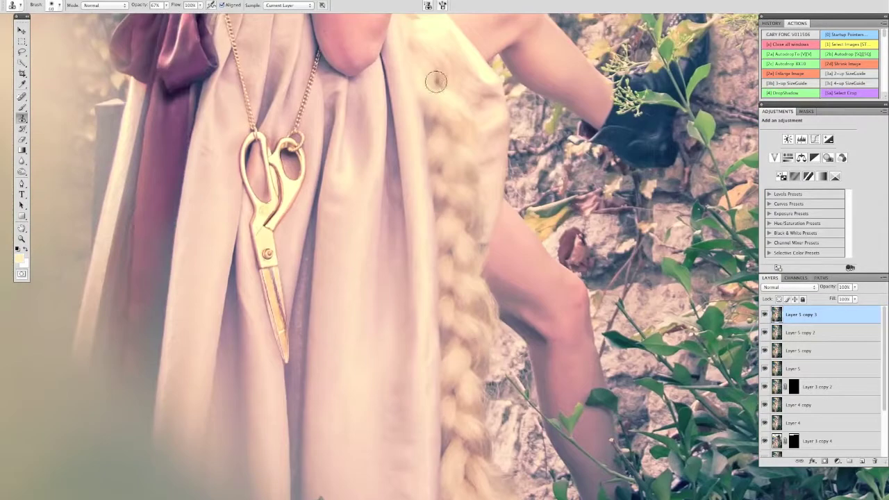
- Reopen Liquify (Ctrl+Shift+X) on the braid and scroll the filter view
{"action": "key", "text": "ctrl+shift+x"}
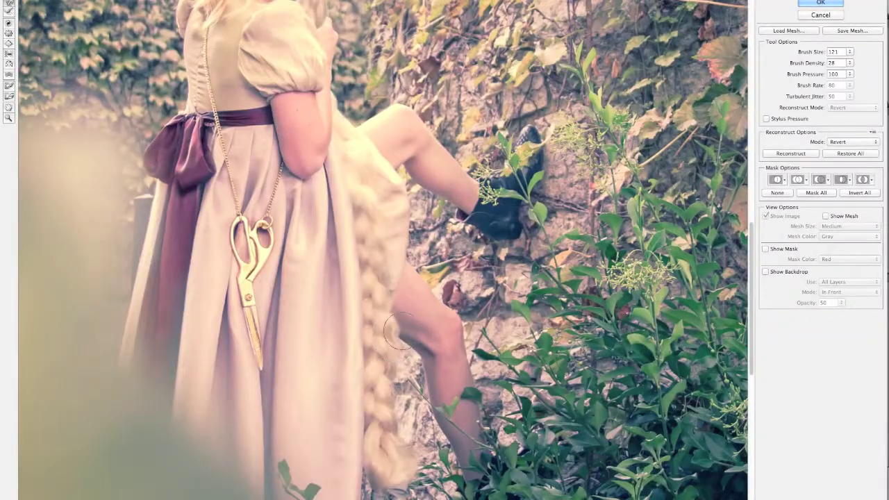
{"action": "scroll", "coordinate": [393, 409], "scroll_direction": "down", "scroll_amount": 5}
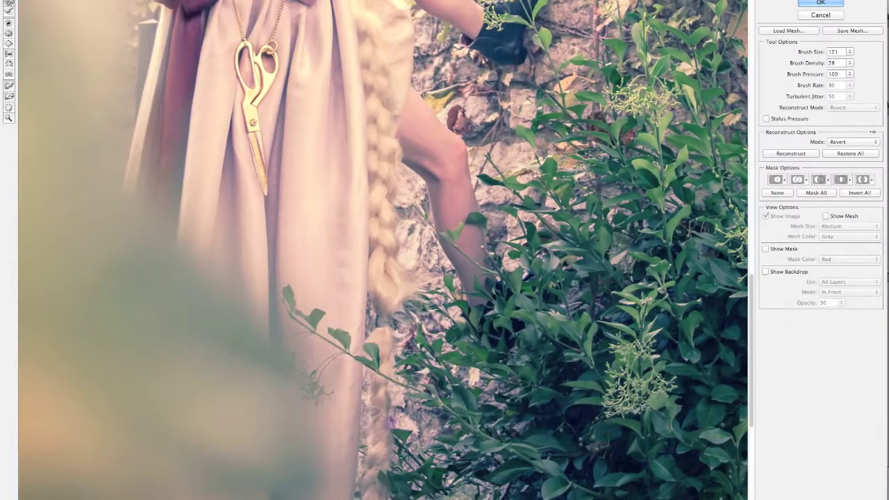
{"action": "scroll", "coordinate": [386, 250], "scroll_direction": "down", "scroll_amount": 5}
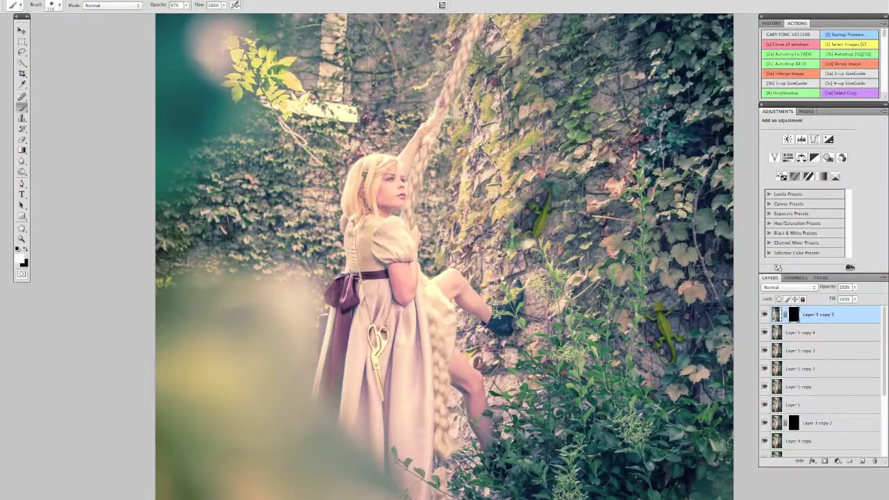
- Paint the lizard mask to reveal its leg, foot, hip and the area below its head
{"action": "scroll", "coordinate": [553, 236], "scroll_direction": "up", "scroll_amount": 10}
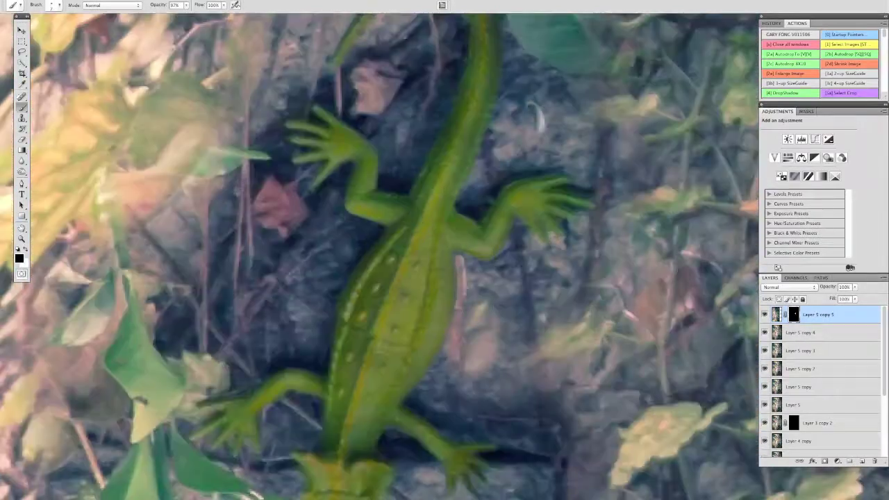
{"action": "mouse_move", "coordinate": [514, 230]}
{"action": "left_mouse_down"}
{"action": "mouse_move", "coordinate": [500, 265]}
{"action": "mouse_move", "coordinate": [525, 260]}
{"action": "mouse_move", "coordinate": [519, 321]}
{"action": "left_mouse_up"}
{"action": "mouse_move", "coordinate": [417, 417]}
{"action": "left_mouse_down"}
{"action": "mouse_move", "coordinate": [486, 410]}
{"action": "mouse_move", "coordinate": [496, 375]}
{"action": "mouse_move", "coordinate": [518, 416]}
{"action": "left_mouse_up"}
{"action": "left_click_drag", "start_coordinate": [517, 417], "coordinate": [459, 312]}
{"action": "left_click_drag", "start_coordinate": [454, 382], "coordinate": [445, 340]}
{"action": "mouse_move", "coordinate": [375, 320]}
{"action": "left_mouse_down"}
{"action": "mouse_move", "coordinate": [334, 354]}
{"action": "mouse_move", "coordinate": [431, 285]}
{"action": "mouse_move", "coordinate": [430, 347]}
{"action": "mouse_move", "coordinate": [340, 361]}
{"action": "mouse_move", "coordinate": [313, 313]}
{"action": "left_mouse_up"}
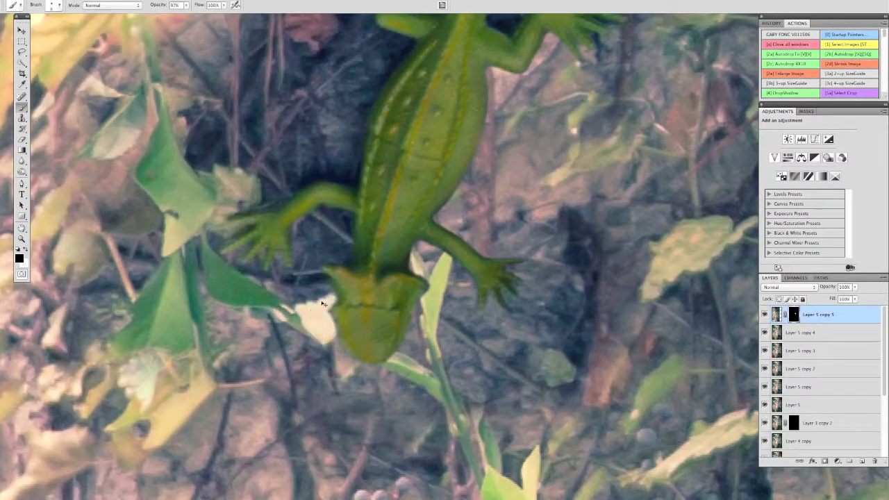
{"action": "scroll", "coordinate": [414, 224], "scroll_direction": "up", "scroll_amount": 5}
- Hide leftover background on both sides of the lizard at 70% then 50% opacity
{"action": "key", "text": "x"}
{"action": "key", "text": "4"}
{"action": "key", "text": "7"}
{"action": "left_click_drag", "start_coordinate": [163, 264], "coordinate": [209, 417]}
{"action": "scroll", "coordinate": [208, 417], "scroll_direction": "down", "scroll_amount": 5}
{"action": "mouse_move", "coordinate": [201, 326]}
{"action": "left_mouse_down"}
{"action": "mouse_move", "coordinate": [278, 453]}
{"action": "mouse_move", "coordinate": [208, 278]}
{"action": "left_mouse_up"}
{"action": "mouse_move", "coordinate": [292, 306]}
{"action": "left_mouse_down"}
{"action": "mouse_move", "coordinate": [528, 181]}
{"action": "mouse_move", "coordinate": [430, 389]}
{"action": "left_mouse_up"}
{"action": "key", "text": "5"}
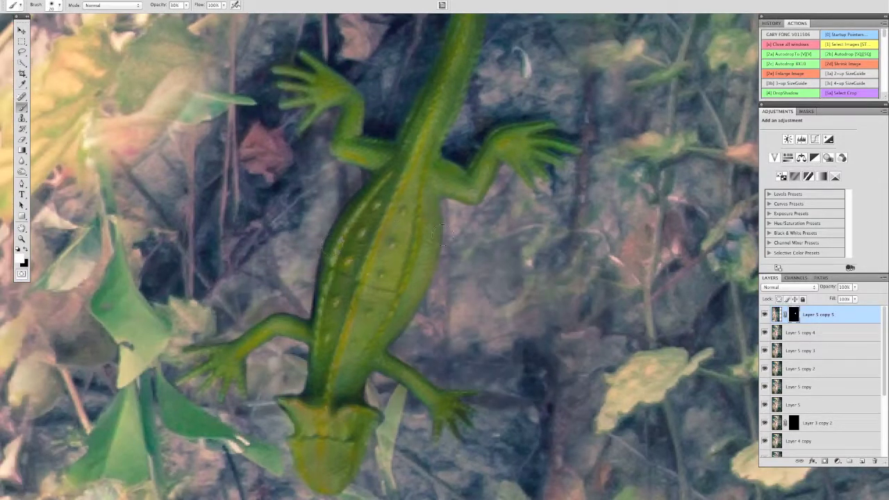
{"action": "left_click_drag", "start_coordinate": [319, 208], "coordinate": [284, 416]}
{"action": "scroll", "coordinate": [417, 278], "scroll_direction": "down", "scroll_amount": 5}
{"action": "scroll", "coordinate": [375, 208], "scroll_direction": "up", "scroll_amount": 3}
{"action": "left_click", "coordinate": [186, 6]}
- Soften the mask so the wall blends around the lizard's body down to its tail
{"action": "key", "text": "x"}
{"action": "left_click_drag", "start_coordinate": [326, 299], "coordinate": [299, 174]}
{"action": "left_click_drag", "start_coordinate": [417, 313], "coordinate": [424, 105]}
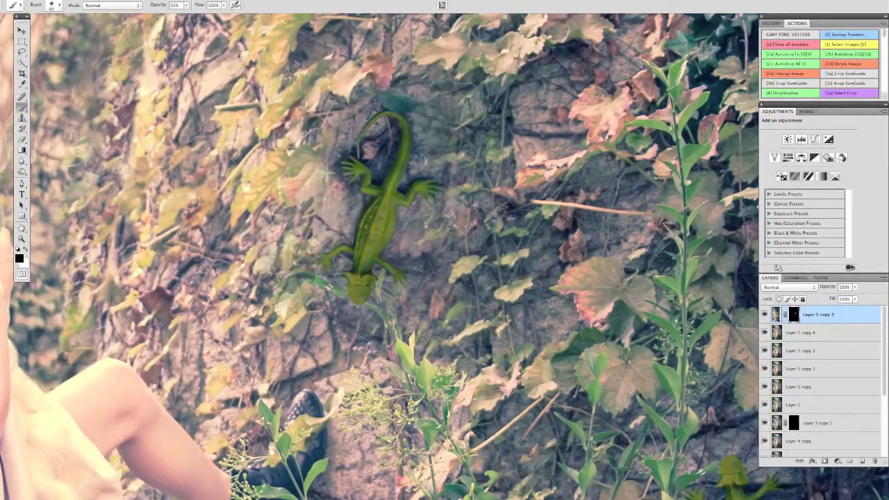
{"action": "left_click_drag", "start_coordinate": [339, 174], "coordinate": [392, 125]}
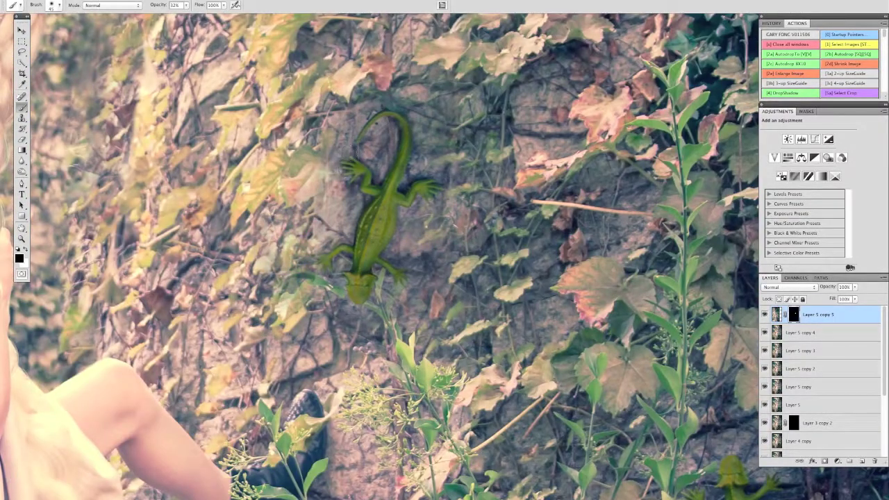
{"action": "mouse_move", "coordinate": [358, 180]}
{"action": "left_mouse_down"}
{"action": "mouse_move", "coordinate": [321, 233]}
{"action": "mouse_move", "coordinate": [330, 282]}
{"action": "left_mouse_up"}
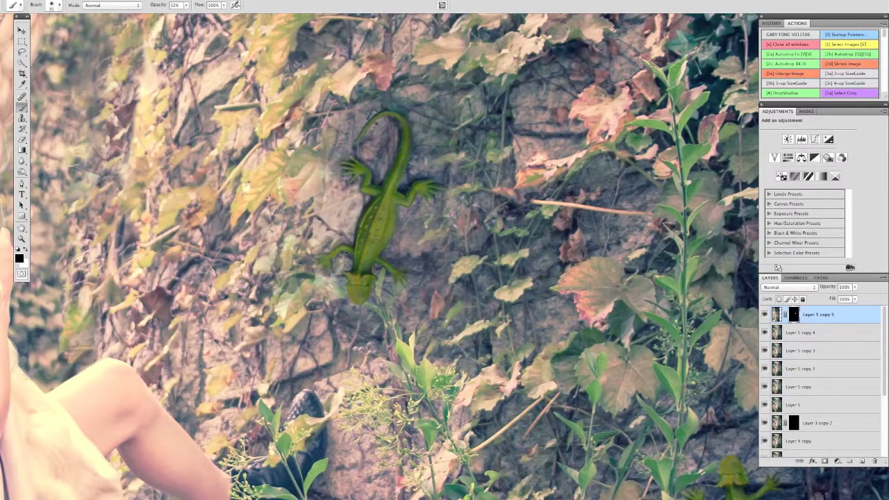
- Fit the image, zoom in on the wall, and begin transforming the small lizard
{"action": "key", "text": "ctrl+0"}
{"action": "key", "text": "ctrl+plus"}
{"action": "key", "text": "ctrl+t"}
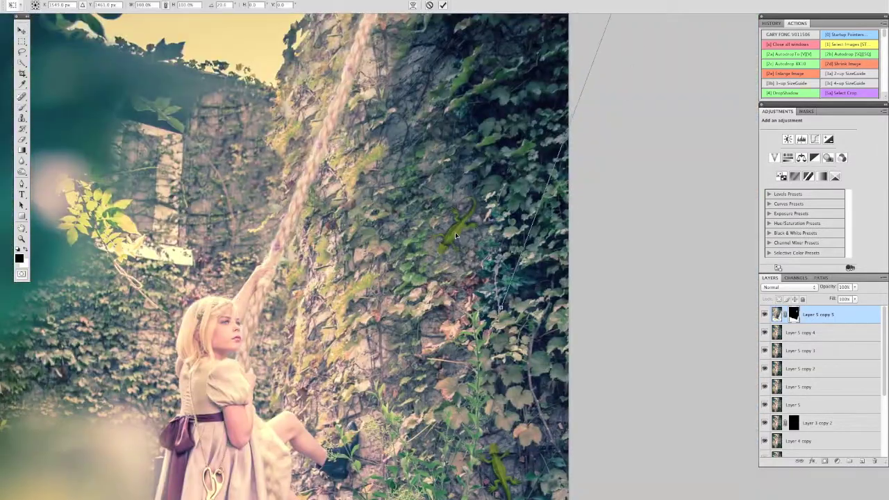
- Commit the small lizard's transformation and return to the Brush
{"action": "key", "text": "ctrl+0"}
{"action": "key", "text": "ctrl+plus"}
{"action": "key", "text": "ctrl+plus"}
{"action": "key", "text": "Return"}
{"action": "key", "text": "b"}
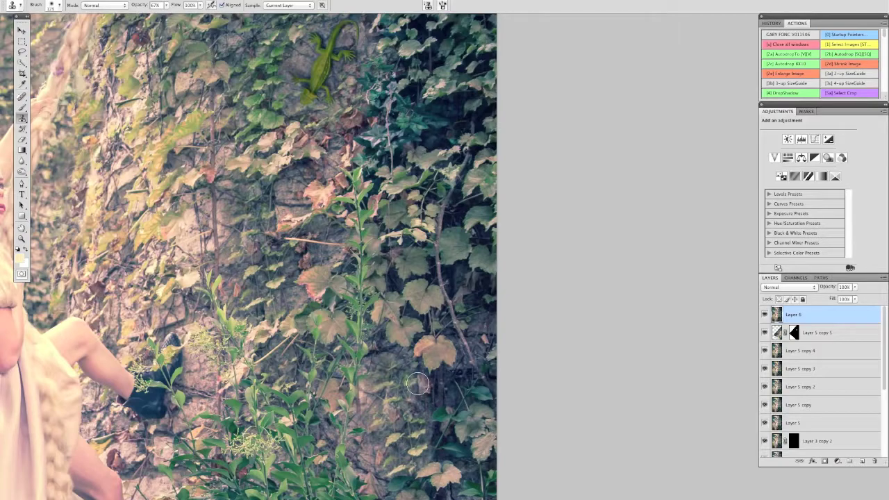
- Duplicate the layer and rotate the copy to tilt it
{"action": "key", "text": "ctrl+0"}
{"action": "key", "text": "ctrl+j"}
{"action": "key", "text": "ctrl+t"}
{"action": "left_click_drag", "start_coordinate": [722, 174], "coordinate": [743, 300]}
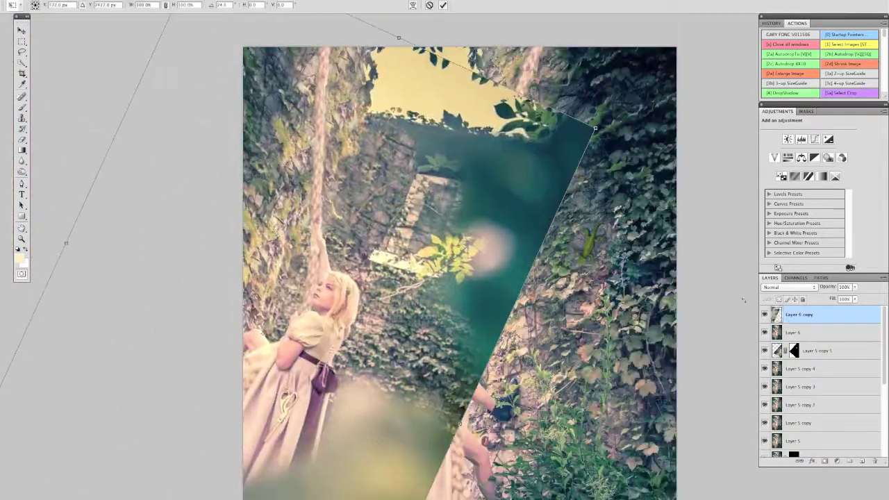
{"action": "key", "text": "Return"}
- Mask the rotated copy, paint it back over the window area, and raise the tint
{"action": "left_click", "coordinate": [825, 460], "text": "alt"}
{"action": "key", "text": "b"}
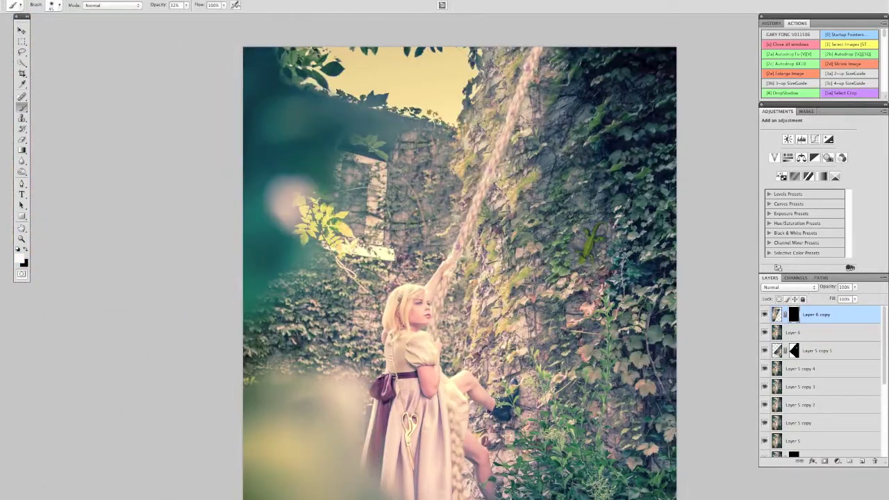
{"action": "key", "text": "ctrl+plus"}
{"action": "left_click_drag", "start_coordinate": [410, 243], "coordinate": [374, 268]}
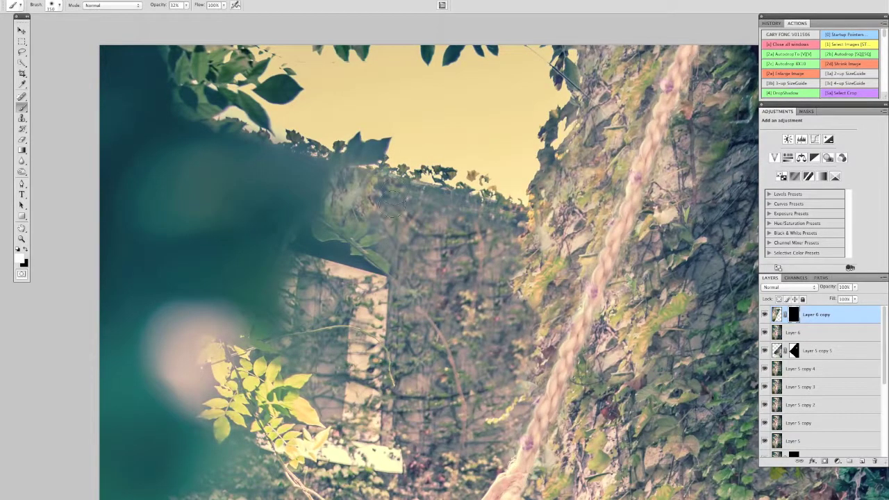
{"action": "key", "text": "x"}
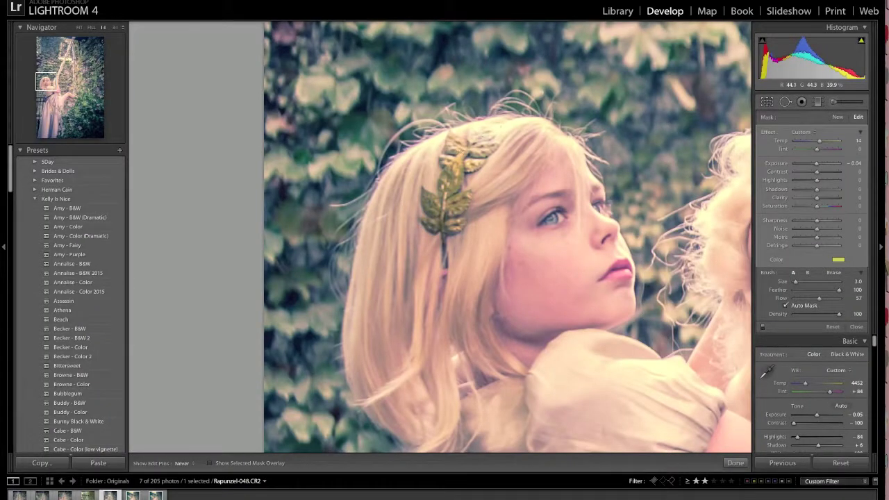
{"action": "left_click_drag", "start_coordinate": [817, 148], "coordinate": [823, 151]}
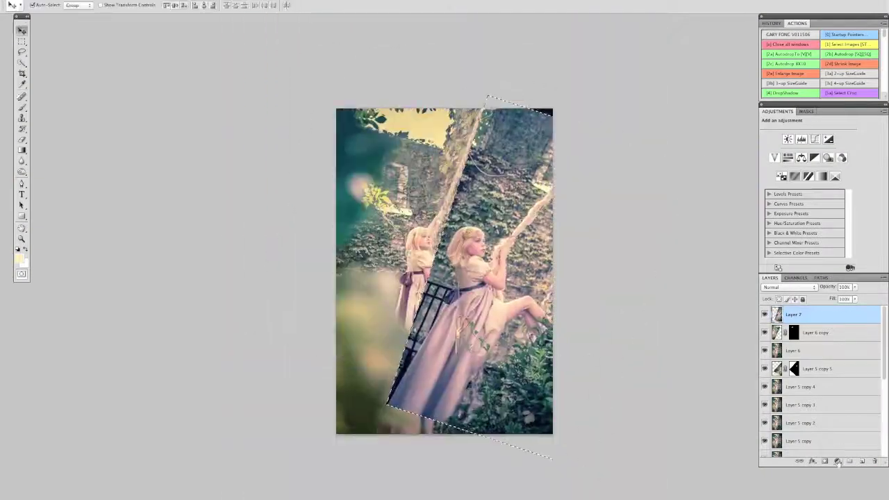
- Bend an S-curve for contrast and stamp visible layers into a 51%-opacity layer
{"action": "left_click_drag", "start_coordinate": [813, 194], "coordinate": [803, 200]}
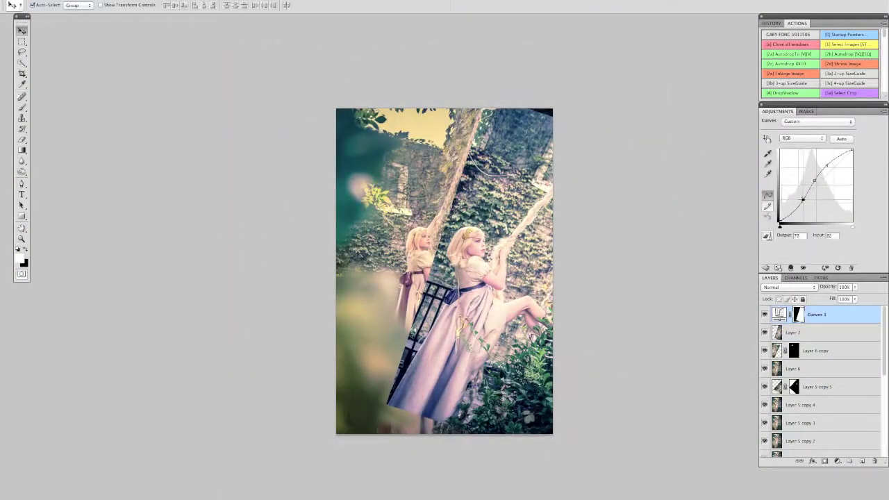
{"action": "key", "text": "ctrl+alt+e"}
{"action": "key", "text": "5"}
{"action": "key", "text": "1"}
- Nudge the stamped layer into alignment with Free Transform and commit it
{"action": "key", "text": "ctrl+t"}
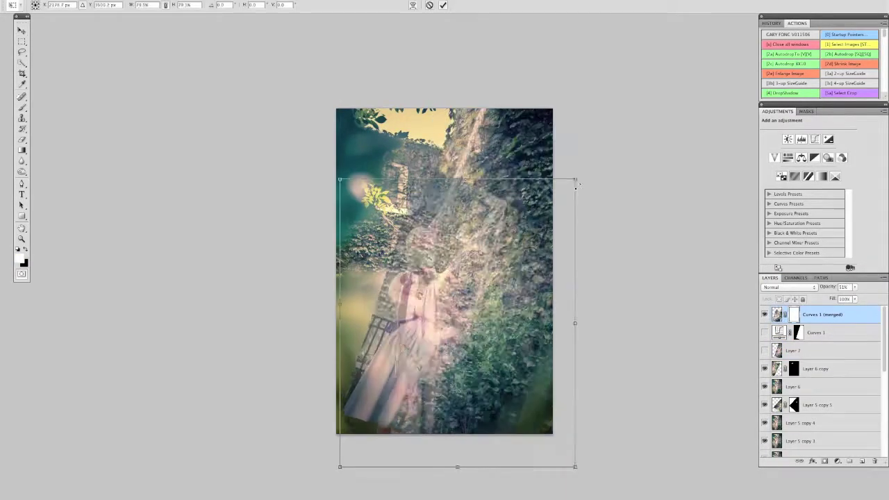
{"action": "key", "text": "ctrl+plus"}
{"action": "key", "text": "shift+Right"}
{"action": "key", "text": "shift+Down"}
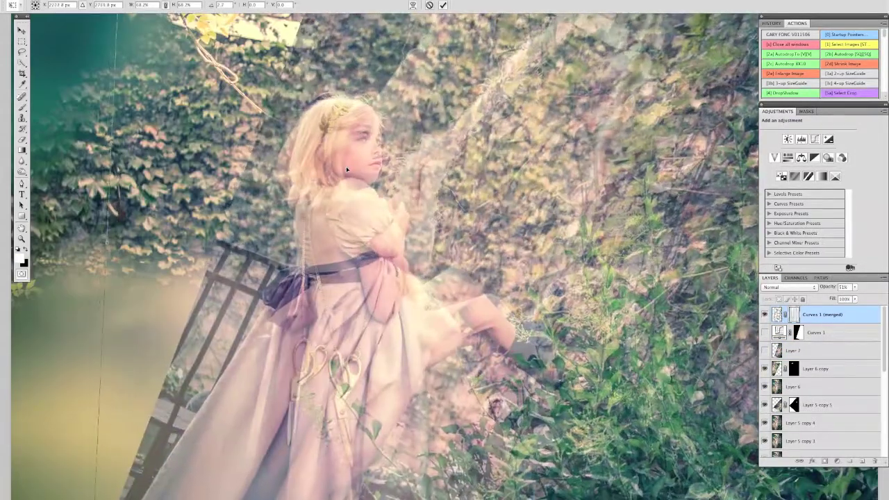
{"action": "key", "text": "shift+Right"}
{"action": "key", "text": "shift+Down"}
{"action": "key", "text": "Return"}
- Invert the mask to black and paint the curve back over the golden headband and hair
{"action": "key", "text": "b"}
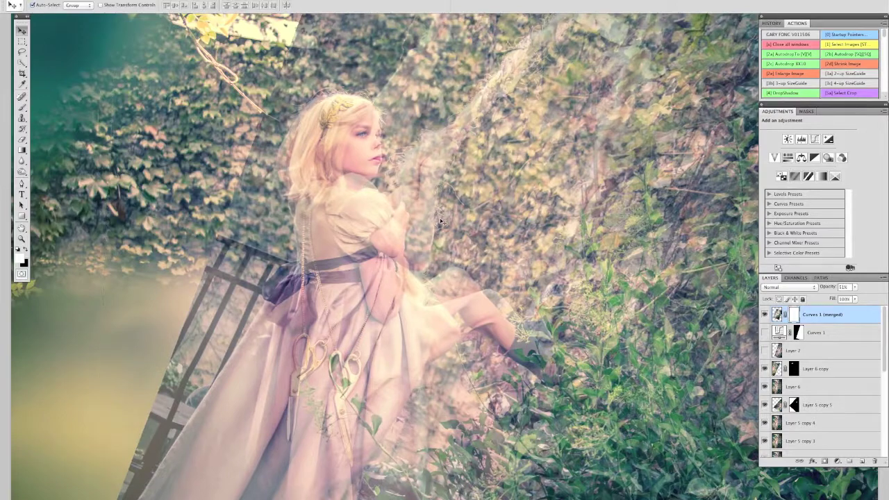
{"action": "key", "text": "ctrl+i"}
{"action": "key", "text": "ctrl+plus"}
{"action": "key", "text": "ctrl+plus"}
{"action": "left_click_drag", "start_coordinate": [320, 149], "coordinate": [305, 264]}
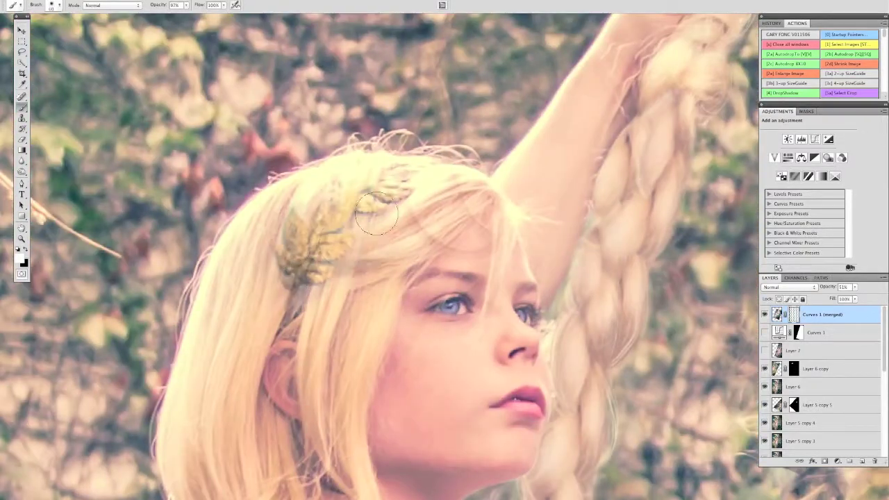
{"action": "key", "text": "0"}
{"action": "key", "text": "x"}
{"action": "key", "text": "5"}
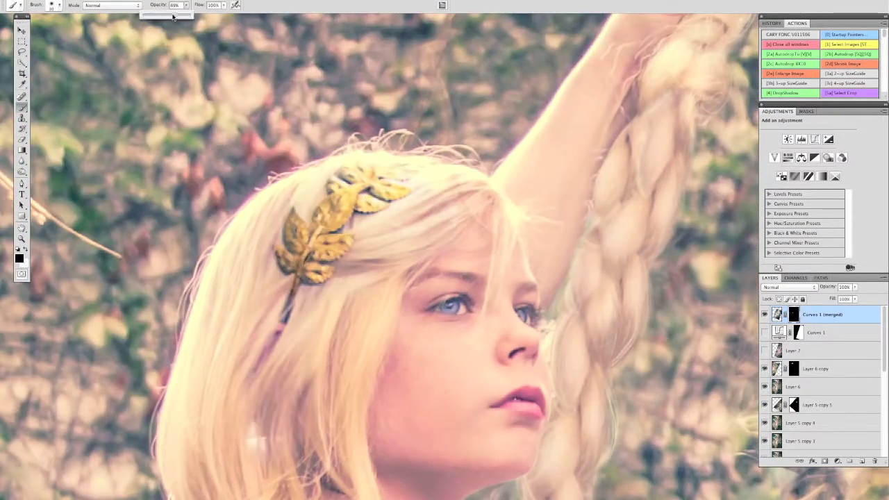
{"action": "left_click_drag", "start_coordinate": [270, 437], "coordinate": [250, 344]}
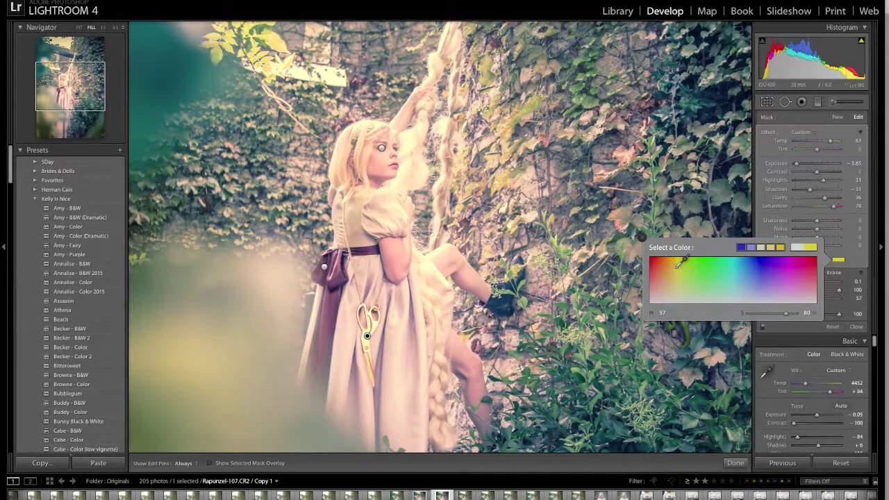
- Brush lowered highlights over the dress and erase the adjustment from the scissors handle
{"action": "left_click_drag", "start_coordinate": [823, 180], "coordinate": [801, 182]}
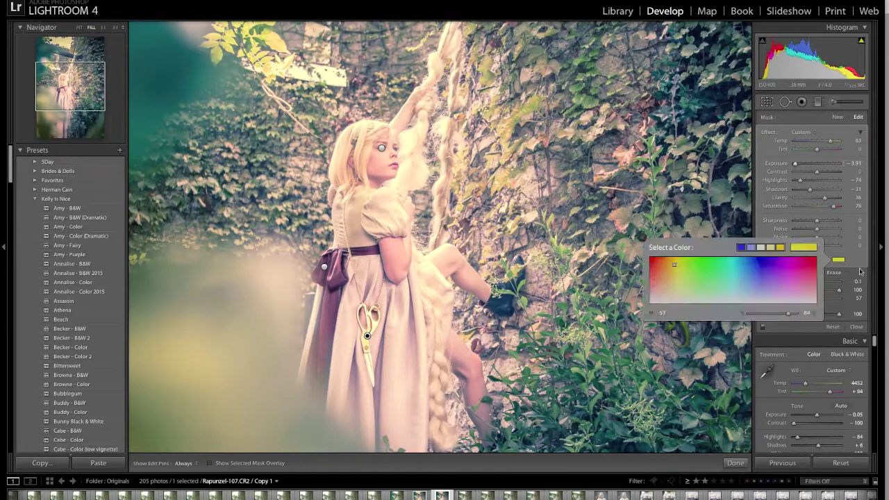
{"action": "key", "text": "z"}
{"action": "mouse_move", "coordinate": [360, 280]}
{"action": "left_mouse_down"}
{"action": "mouse_move", "coordinate": [355, 270]}
{"action": "mouse_move", "coordinate": [396, 271]}
{"action": "left_mouse_up"}
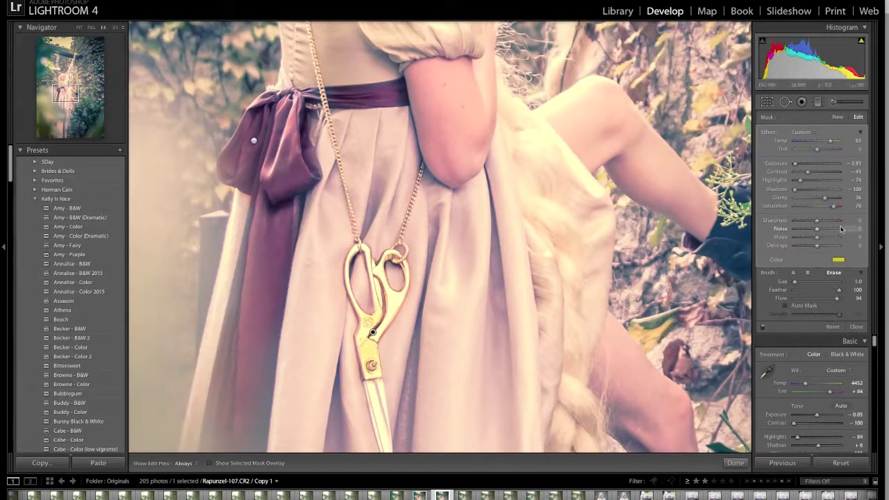
{"action": "key", "text": "Return"}
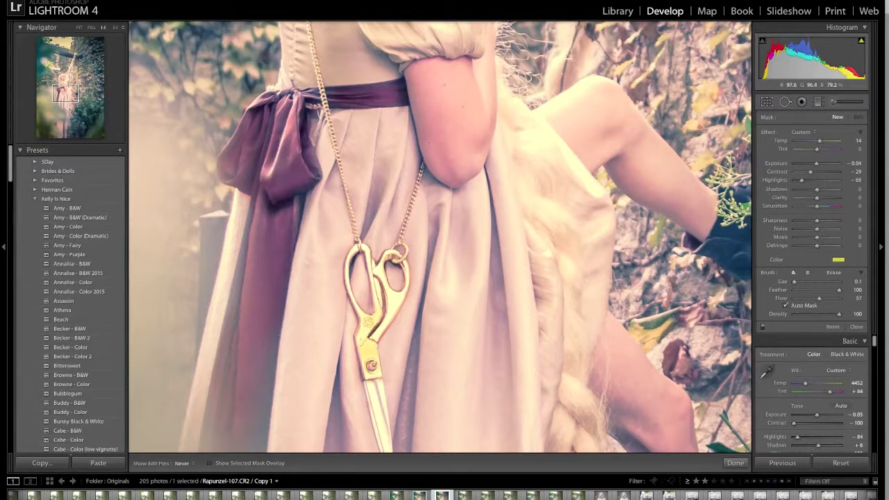
{"action": "left_click", "coordinate": [375, 332]}
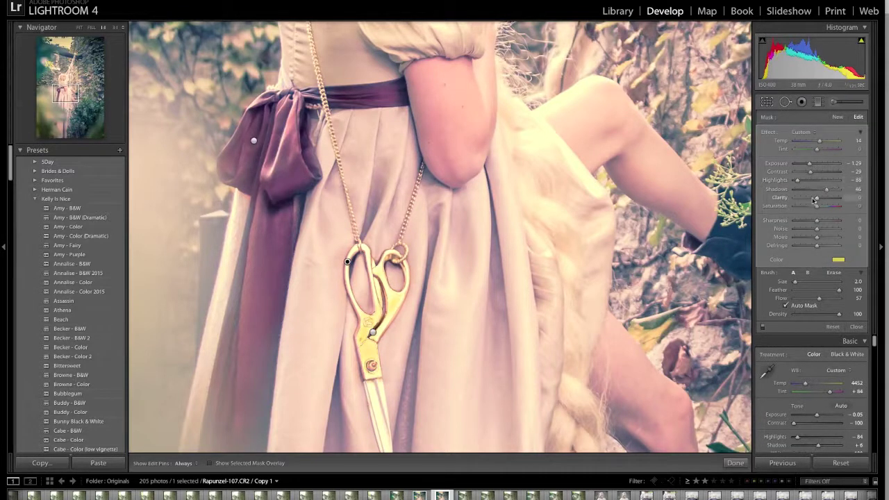
{"action": "key", "text": "alt"}
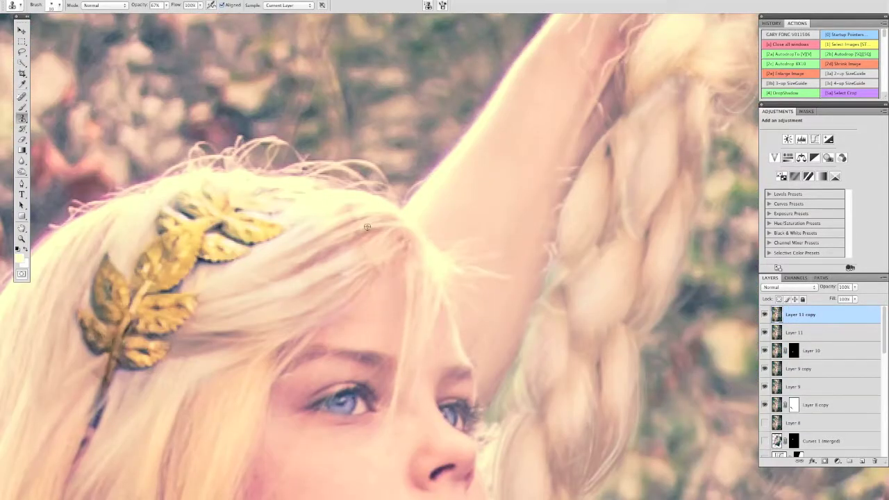
- Scroll the view right and up around the girl's head and braid
{"action": "scroll", "coordinate": [374, 223], "scroll_direction": "right", "scroll_amount": 3}
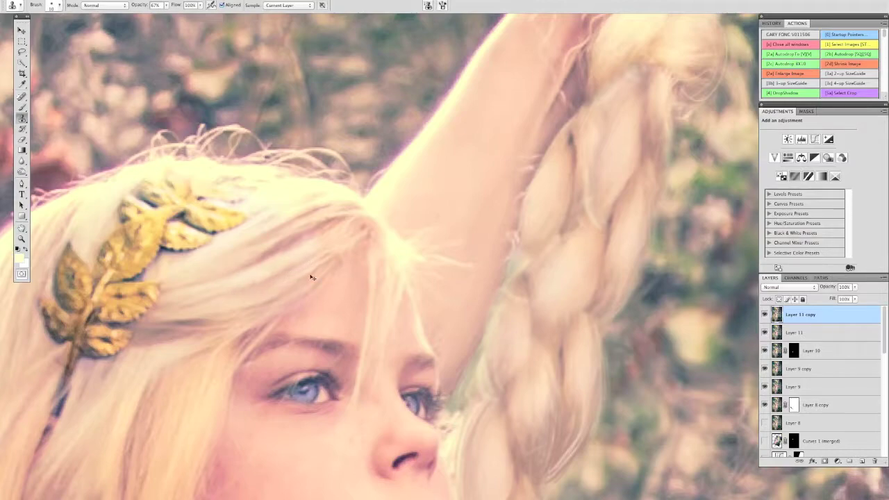
{"action": "scroll", "coordinate": [334, 243], "scroll_direction": "right", "scroll_amount": 3}
{"action": "scroll", "coordinate": [378, 246], "scroll_direction": "right", "scroll_amount": 3}
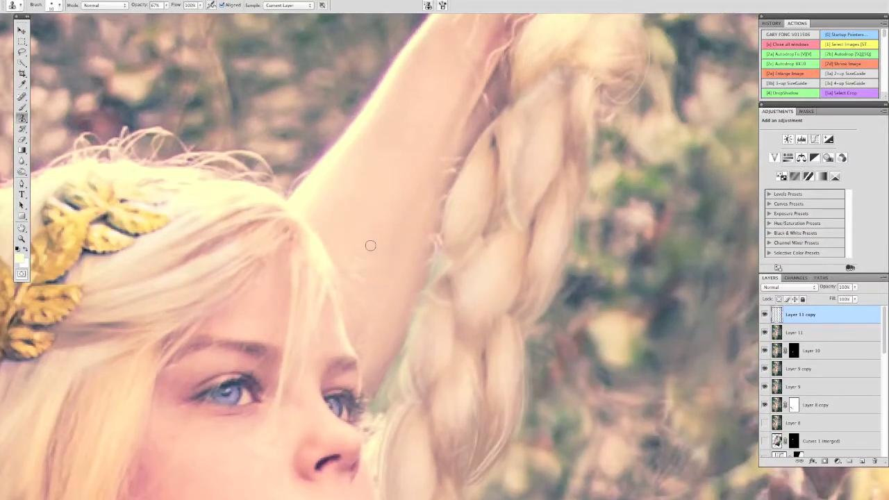
{"action": "scroll", "coordinate": [376, 257], "scroll_direction": "left", "scroll_amount": 3}
{"action": "scroll", "coordinate": [393, 143], "scroll_direction": "up", "scroll_amount": 5}
{"action": "scroll", "coordinate": [381, 218], "scroll_direction": "up", "scroll_amount": 5}
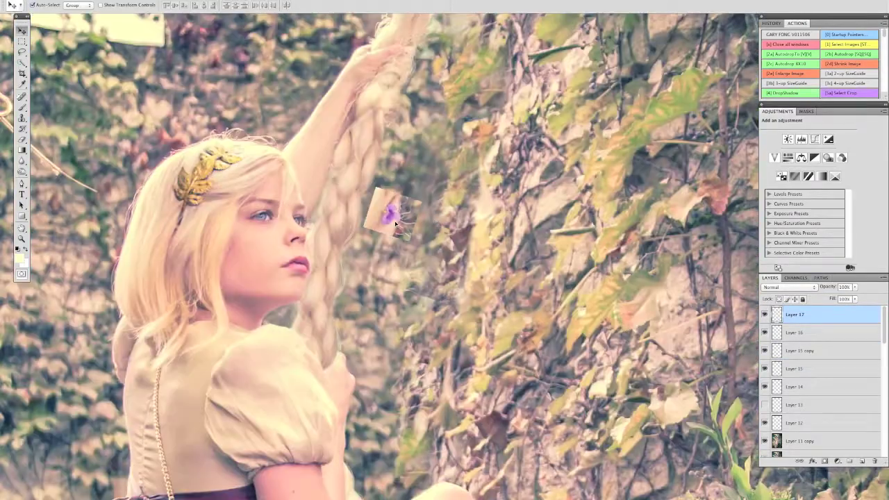
- Move the Layer 16 flower patch onto the braid with Free Transform and commit
{"action": "left_click_drag", "start_coordinate": [395, 223], "coordinate": [353, 213]}
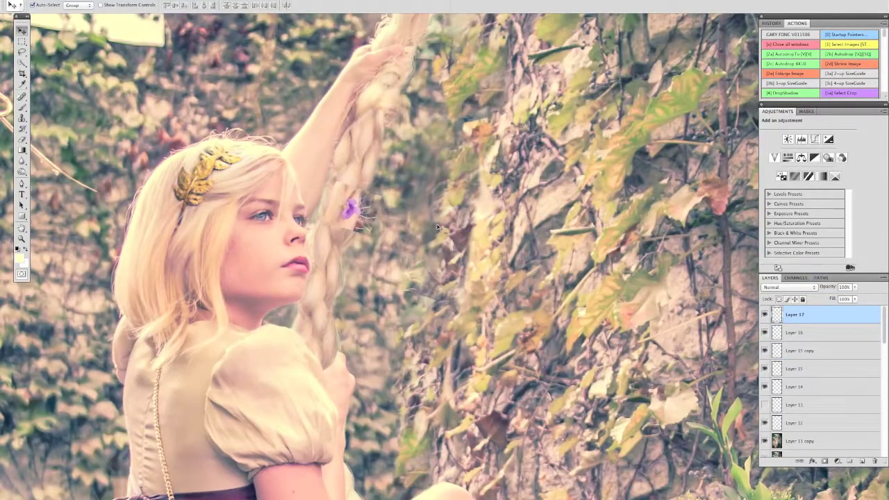
{"action": "key", "text": "0"}
{"action": "key", "text": "9"}
{"action": "key", "text": "alt+bracketleft"}
{"action": "key", "text": "ctrl+t"}
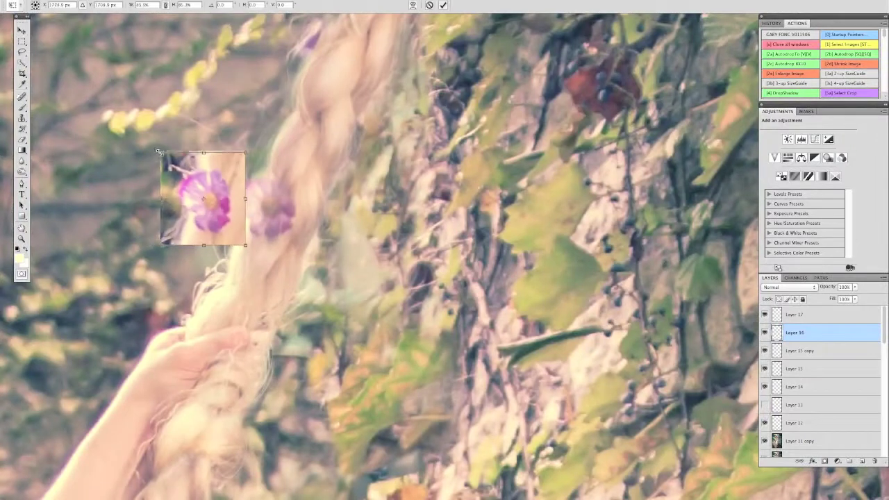
{"action": "mouse_move", "coordinate": [224, 196]}
{"action": "left_mouse_down"}
{"action": "mouse_move", "coordinate": [356, 197]}
{"action": "mouse_move", "coordinate": [280, 198]}
{"action": "mouse_move", "coordinate": [222, 236]}
{"action": "mouse_move", "coordinate": [226, 166]}
{"action": "mouse_move", "coordinate": [285, 181]}
{"action": "mouse_move", "coordinate": [250, 254]}
{"action": "left_mouse_up"}
{"action": "key", "text": "Return"}
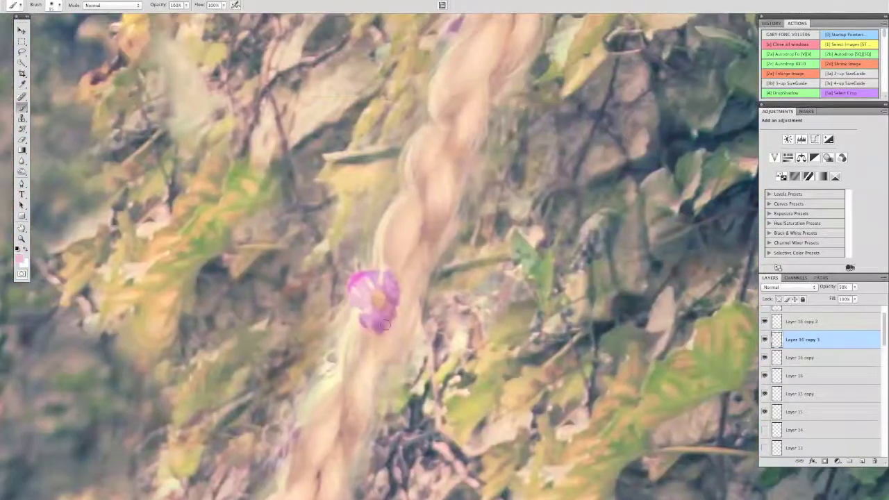
- Sample the flower's magenta at 27% brush opacity and add a drop shadow to the flower layer
{"action": "key", "text": "2"}
{"action": "key", "text": "7"}
{"action": "left_click", "coordinate": [360, 303], "text": "alt"}
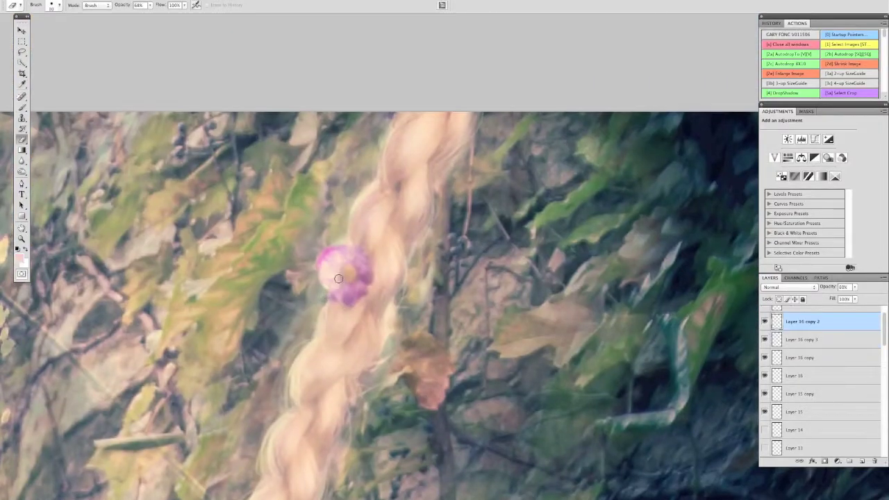
{"action": "key", "text": "b"}
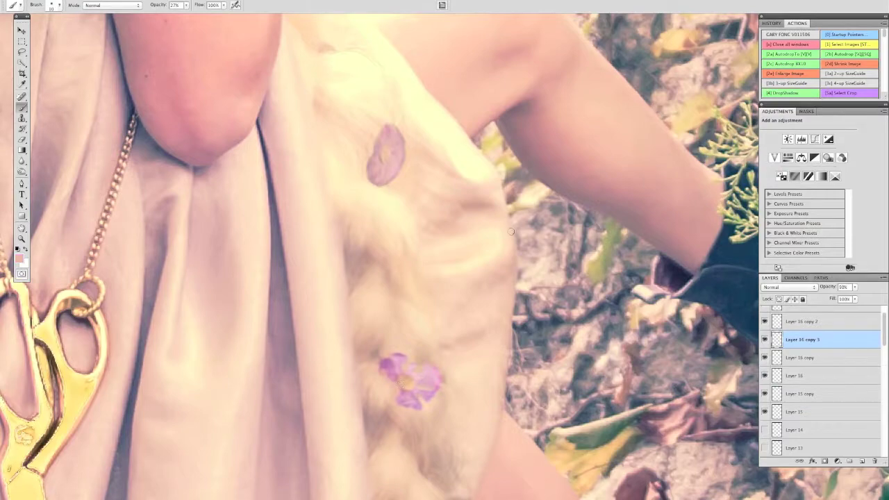
{"action": "key", "text": "Return"}
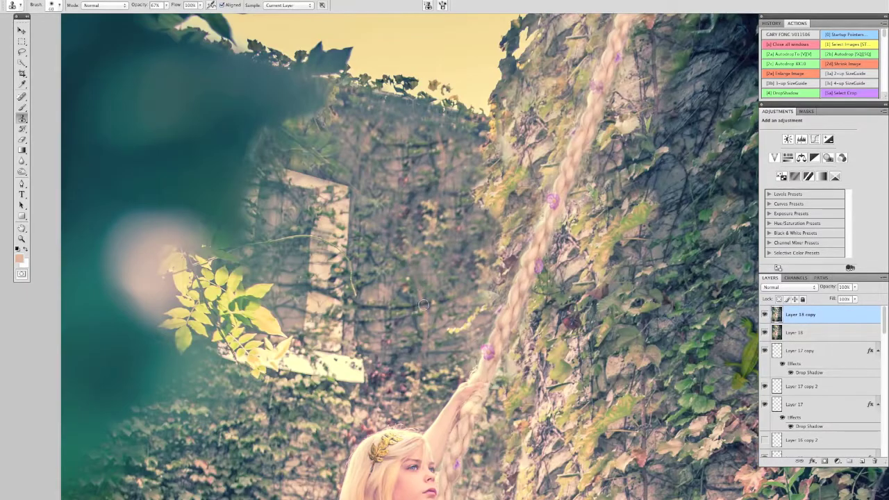
- Reshape the girl's face with Liquify, then set up a smaller brush for fine retouching
{"action": "key", "text": "ctrl+shift+x"}
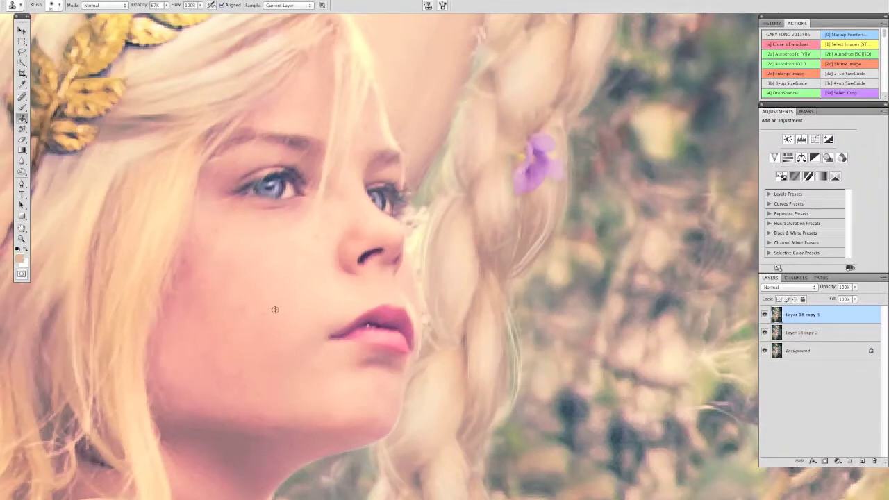
{"action": "key", "text": "b"}
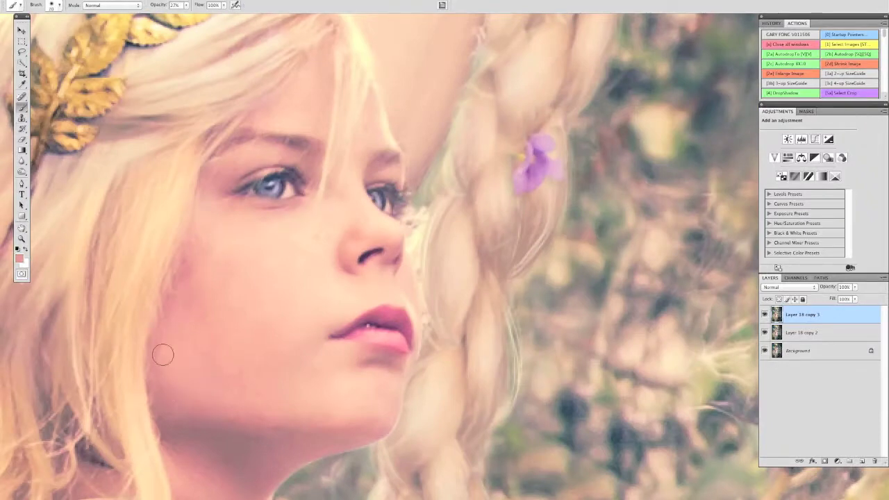
{"action": "scroll", "coordinate": [163, 355], "scroll_direction": "right", "scroll_amount": 5}
{"action": "key", "text": "bracketleft"}
{"action": "key", "text": "bracketleft"}
{"action": "key", "text": "bracketleft"}
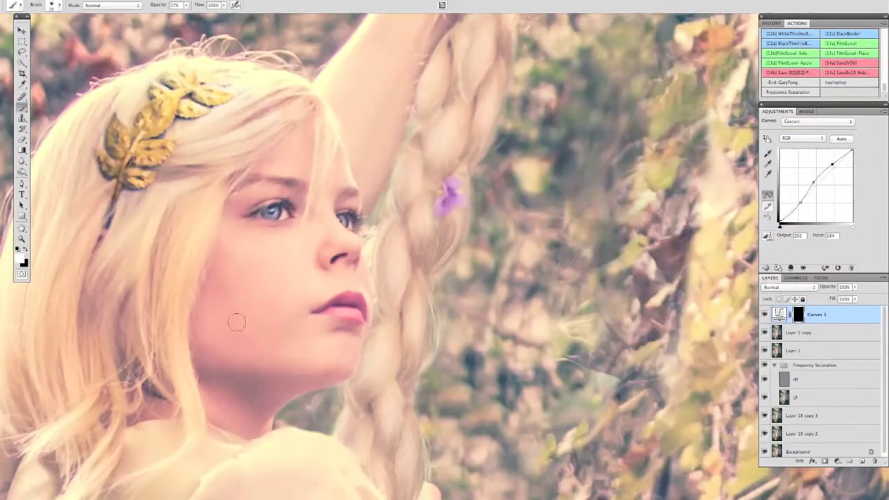
- Paint the Curves brightening onto the girl's cheek mask, then look over the braid and flower
{"action": "left_click_drag", "start_coordinate": [224, 258], "coordinate": [273, 313]}
{"action": "left_click_drag", "start_coordinate": [247, 196], "coordinate": [389, 262]}
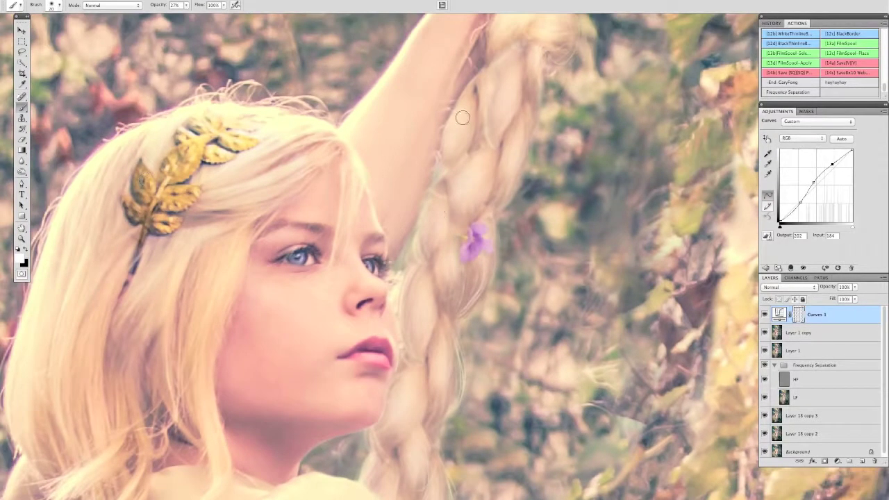
{"action": "scroll", "coordinate": [388, 262], "scroll_direction": "up", "scroll_amount": 5}
{"action": "scroll", "coordinate": [440, 152], "scroll_direction": "up", "scroll_amount": 5}
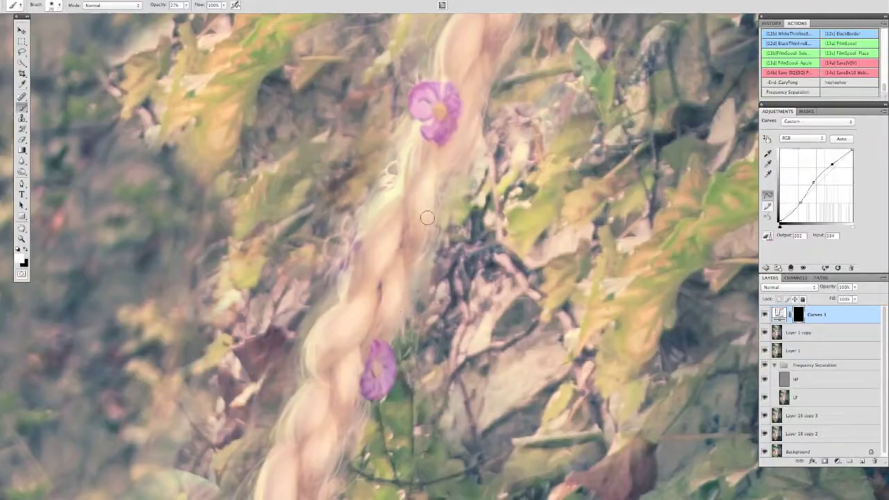
{"action": "scroll", "coordinate": [421, 174], "scroll_direction": "up", "scroll_amount": 5}
{"action": "scroll", "coordinate": [437, 218], "scroll_direction": "up", "scroll_amount": 5}
{"action": "scroll", "coordinate": [405, 84], "scroll_direction": "up", "scroll_amount": 5}
{"action": "scroll", "coordinate": [392, 206], "scroll_direction": "up", "scroll_amount": 5}
{"action": "scroll", "coordinate": [329, 294], "scroll_direction": "up", "scroll_amount": 5}
{"action": "scroll", "coordinate": [416, 304], "scroll_direction": "up", "scroll_amount": 5}
{"action": "scroll", "coordinate": [409, 398], "scroll_direction": "down", "scroll_amount": 5}
{"action": "scroll", "coordinate": [407, 348], "scroll_direction": "down", "scroll_amount": 5}
{"action": "scroll", "coordinate": [404, 278], "scroll_direction": "down", "scroll_amount": 5}
{"action": "scroll", "coordinate": [401, 193], "scroll_direction": "down", "scroll_amount": 5}
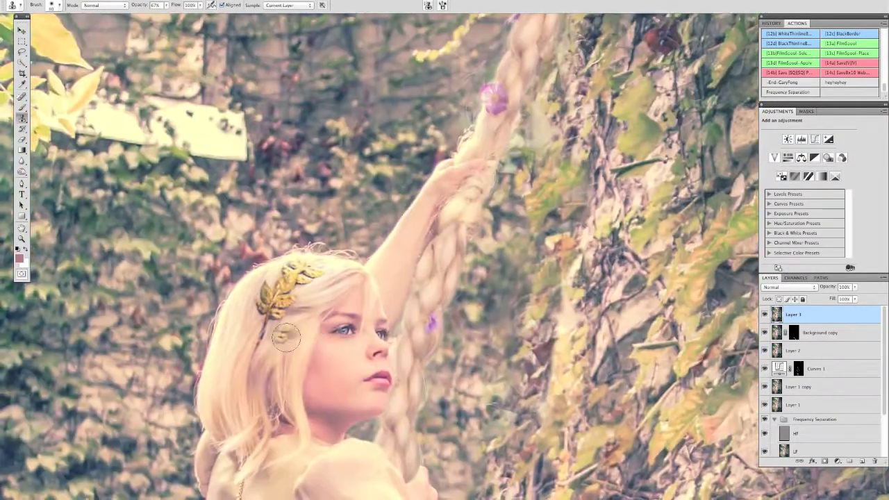
- Sample a lighter pink skin tone from the cheek with the Brush tool
{"action": "key", "text": "b"}
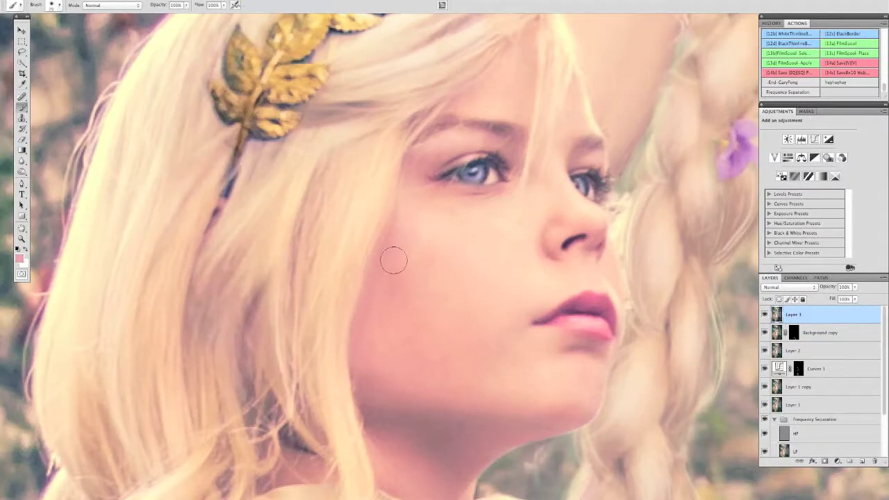
{"action": "left_click", "coordinate": [412, 250], "text": "alt"}
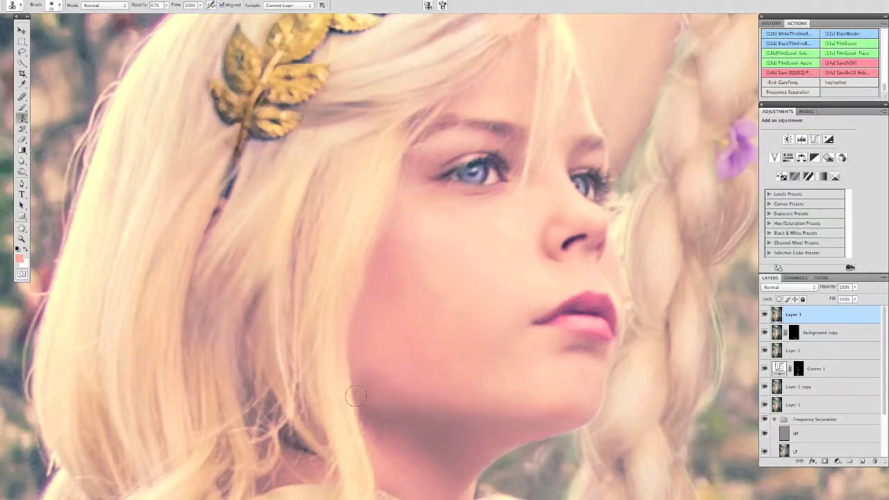
{"action": "key", "text": "ctrl+minus"}
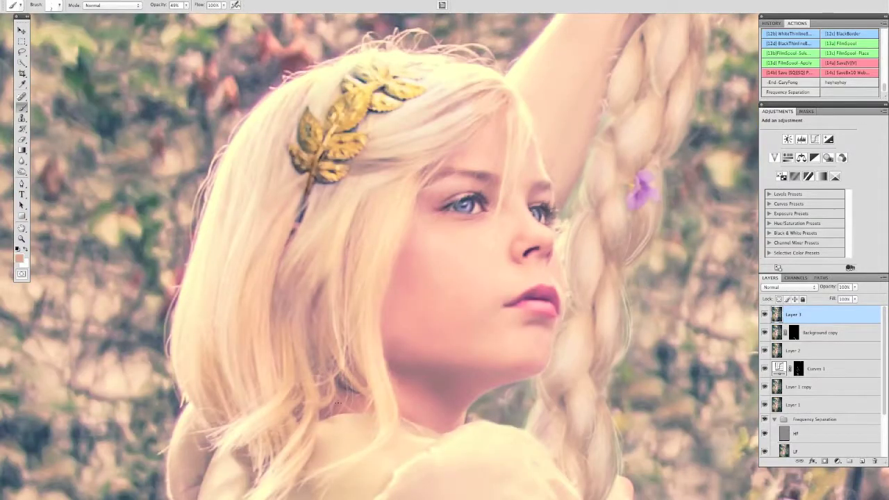
- Clone out the flyaway hair strands above and left of the girl's head
{"action": "key", "text": "s"}
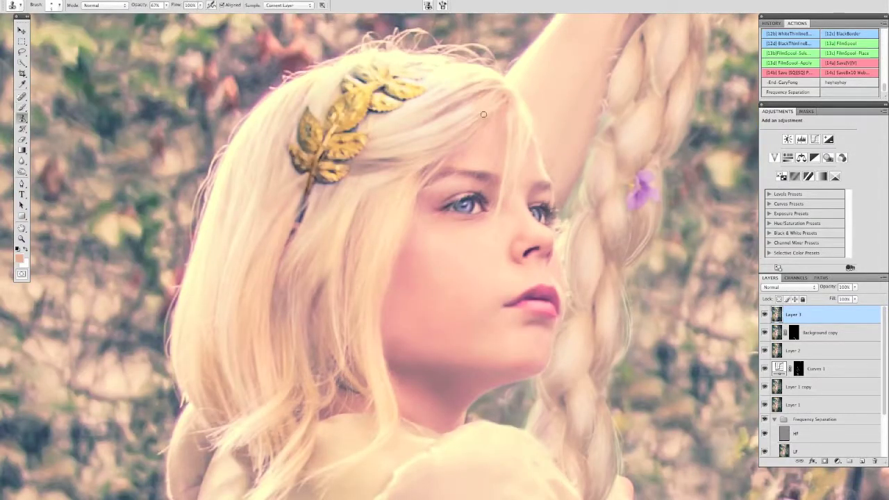
{"action": "left_click_drag", "start_coordinate": [185, 255], "coordinate": [210, 314]}
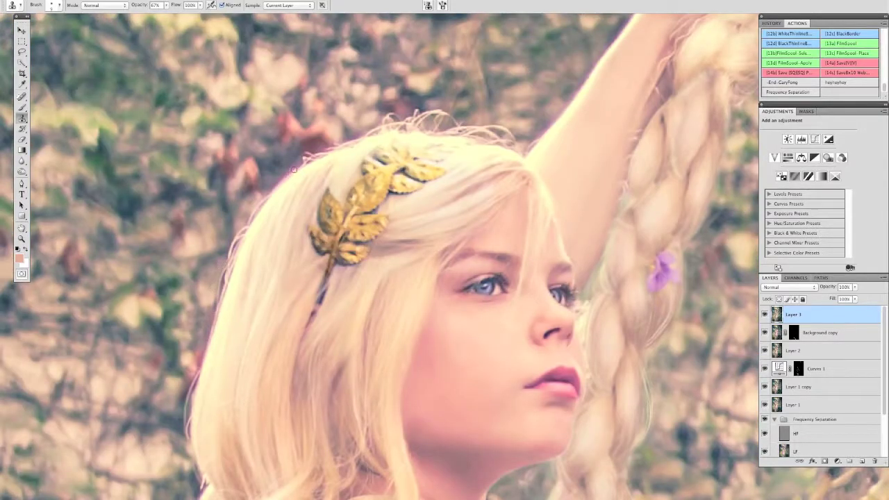
{"action": "left_click_drag", "start_coordinate": [353, 130], "coordinate": [206, 309]}
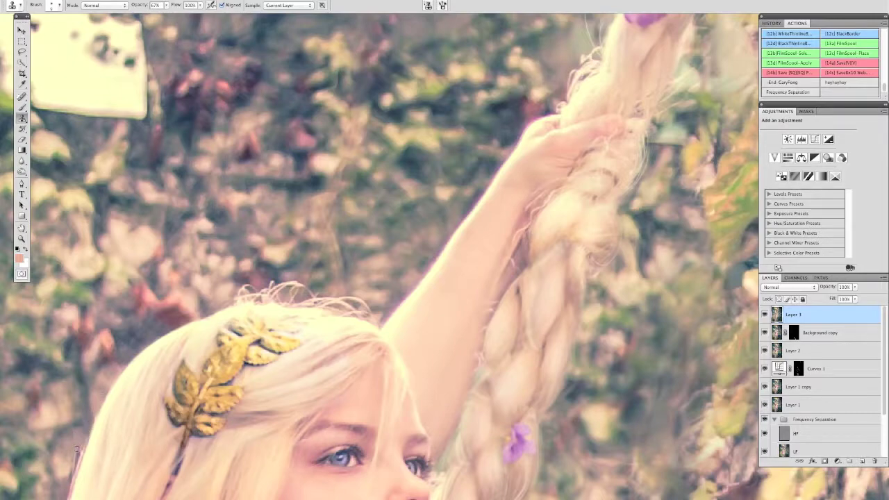
{"action": "mouse_move", "coordinate": [84, 457]}
{"action": "left_mouse_down"}
{"action": "mouse_move", "coordinate": [309, 309]}
{"action": "mouse_move", "coordinate": [286, 306]}
{"action": "left_mouse_up"}
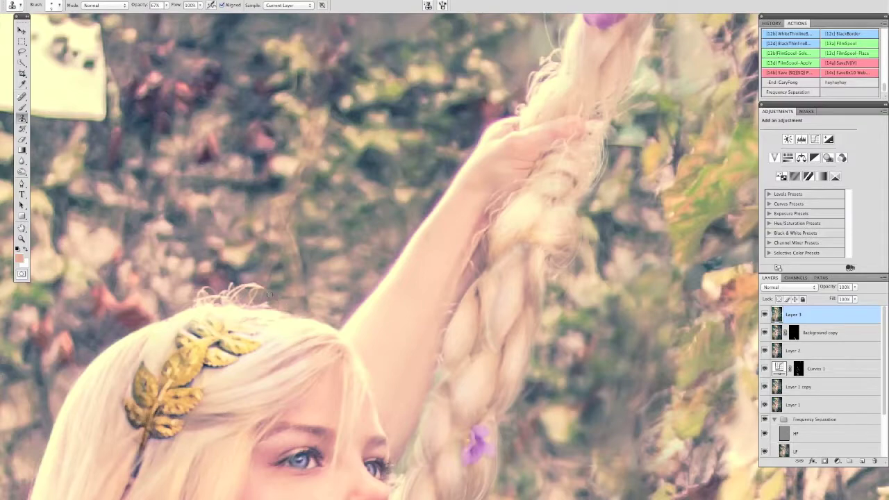
{"action": "left_click_drag", "start_coordinate": [217, 288], "coordinate": [203, 300]}
{"action": "left_click_drag", "start_coordinate": [257, 286], "coordinate": [229, 306]}
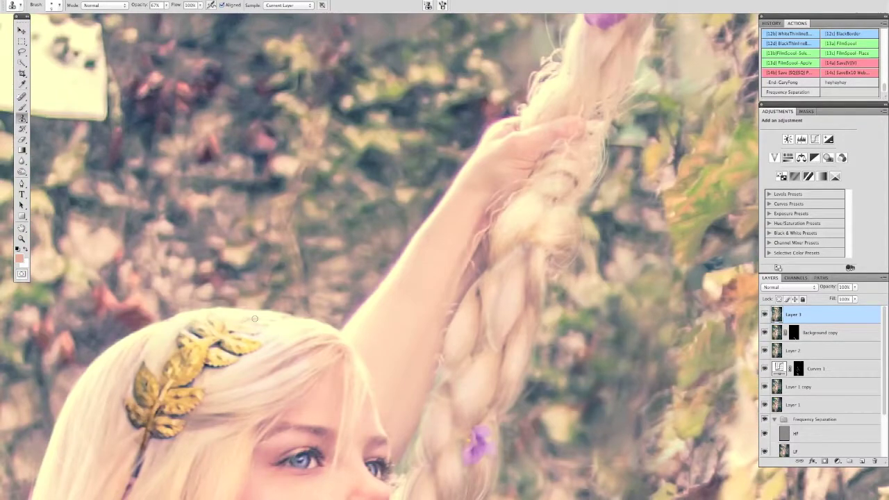
{"action": "left_click_drag", "start_coordinate": [278, 284], "coordinate": [290, 252]}
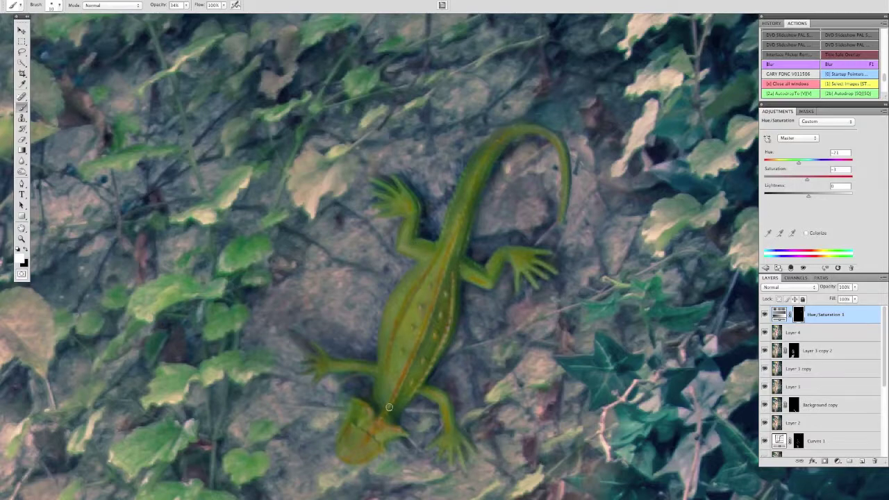
- Paint the lizard tint mask with a larger black brush and fine-tune the hue slightly
{"action": "key", "text": "x"}
{"action": "key", "text": "bracketright"}
{"action": "key", "text": "bracketright"}
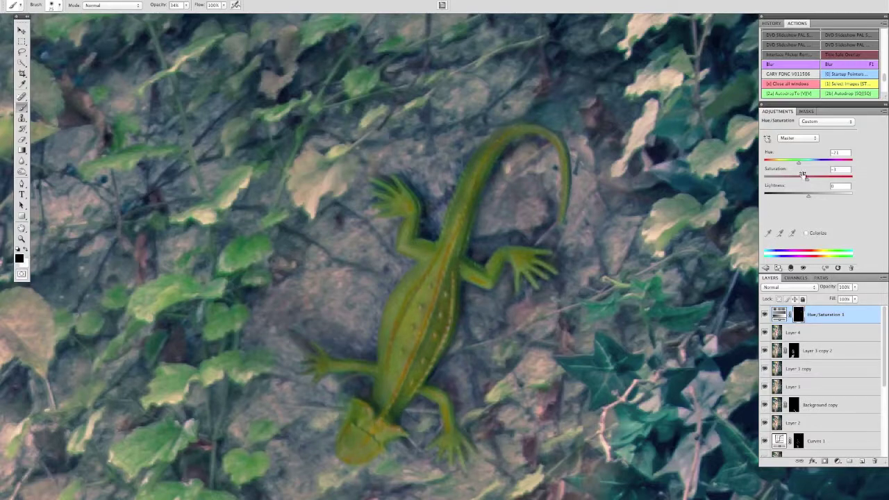
{"action": "left_click_drag", "start_coordinate": [799, 162], "coordinate": [797, 162]}
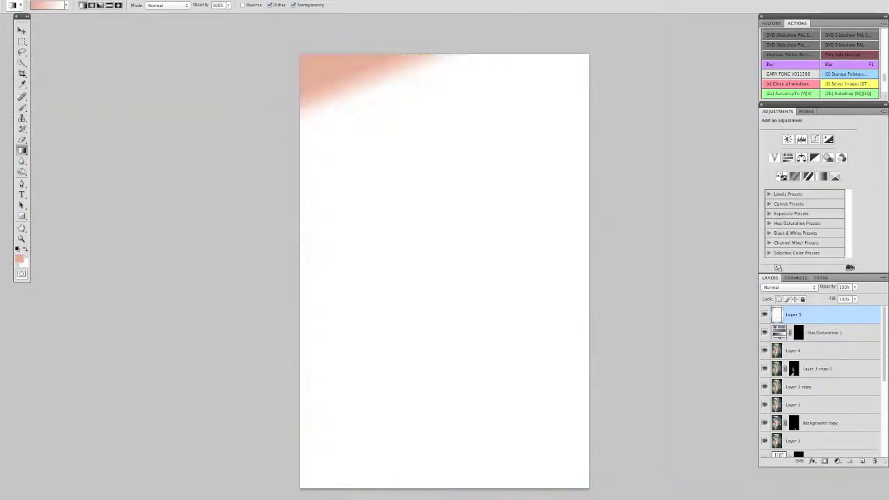
{"action": "left_click", "coordinate": [790, 287]}
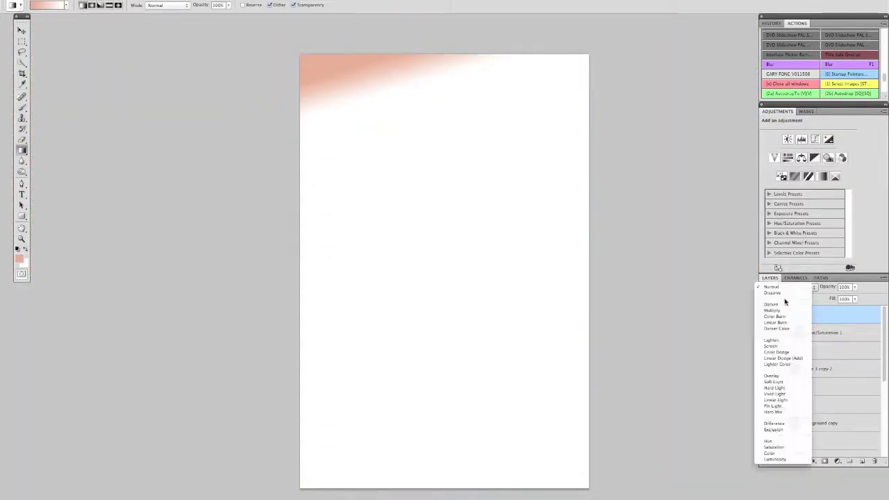
- Set the peach gradient layer to Darken and hide Layer 1 to compare with the original
{"action": "left_click", "coordinate": [783, 301]}
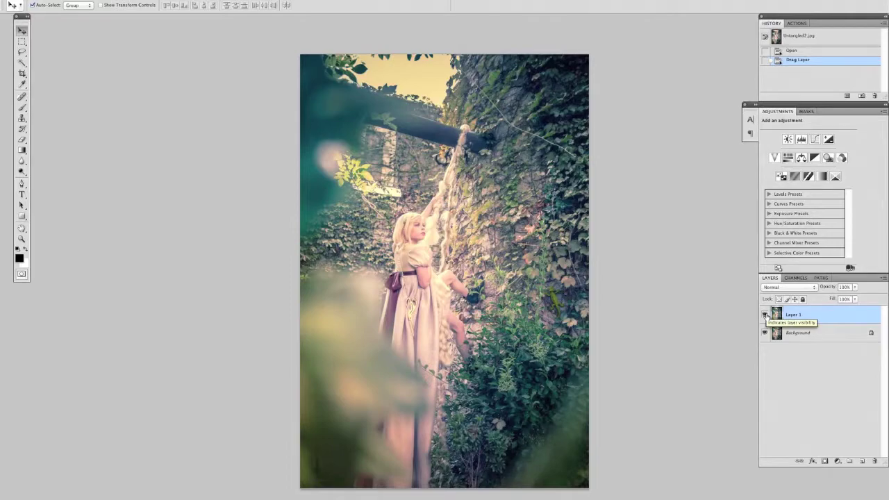
{"action": "left_click", "coordinate": [765, 314]}
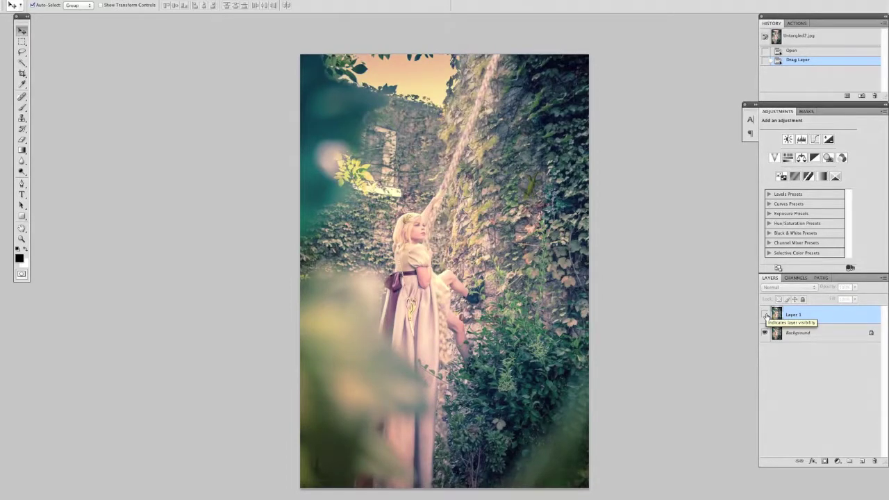